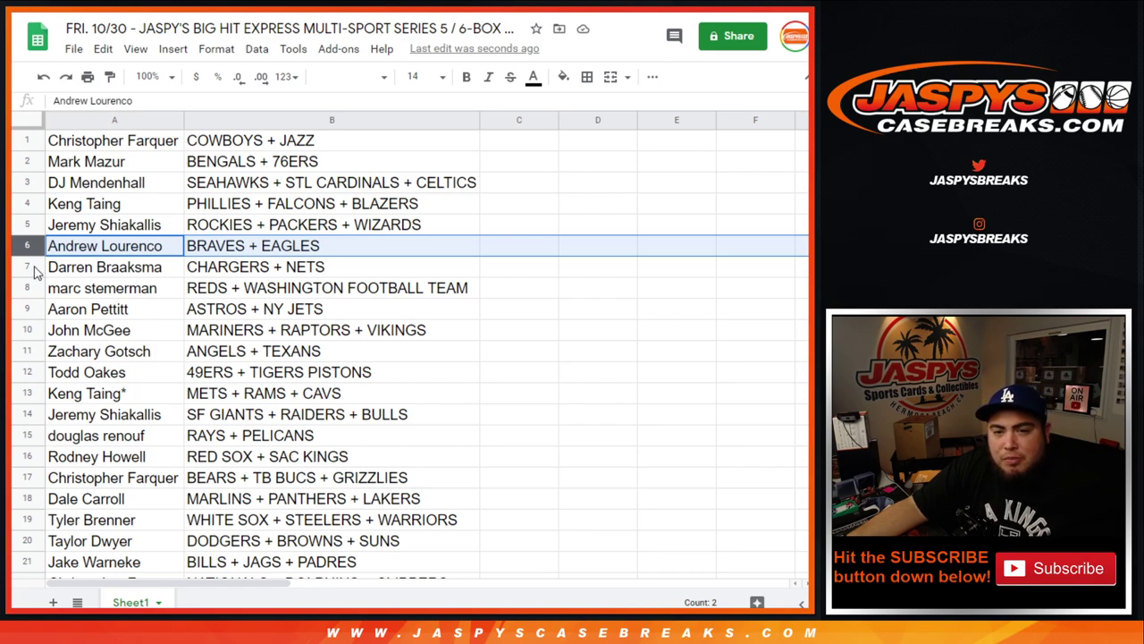
Step: Go through rows 7 to 32 one at a time, reading each participant's assigned team combination
left_click(27, 266)
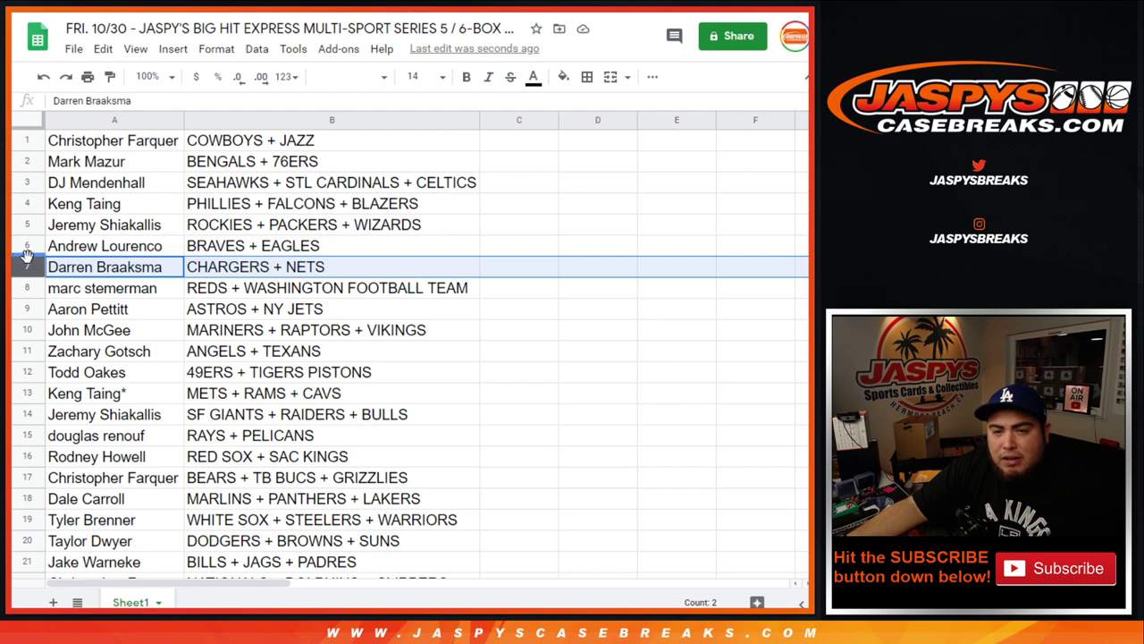
left_click_drag(32, 267, 27, 190)
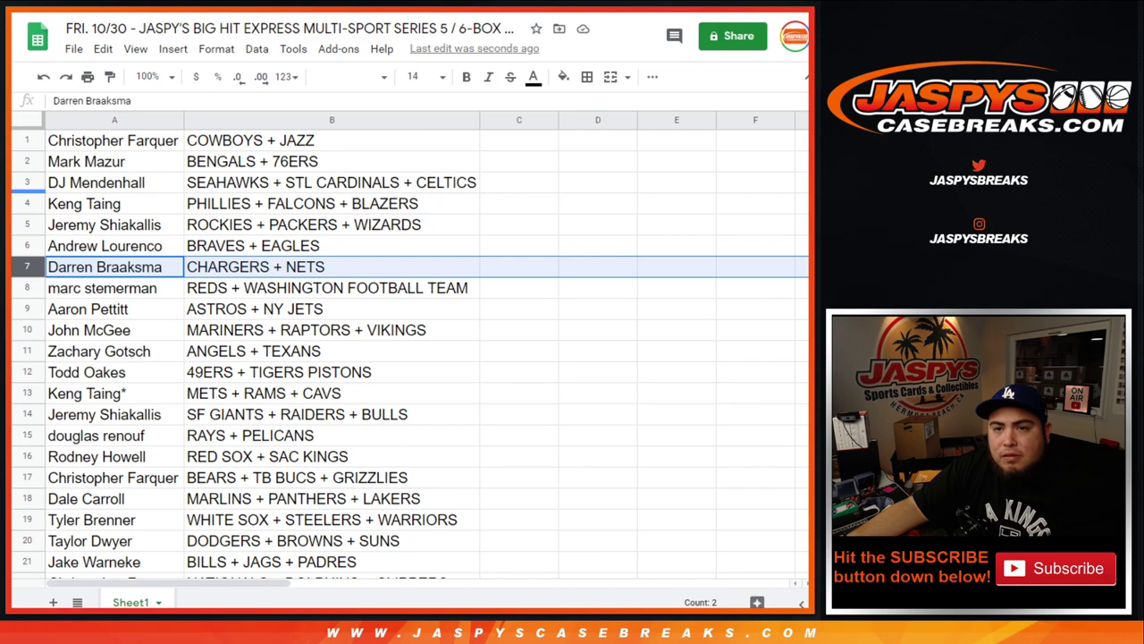
left_click_drag(478, 28, 25, 276)
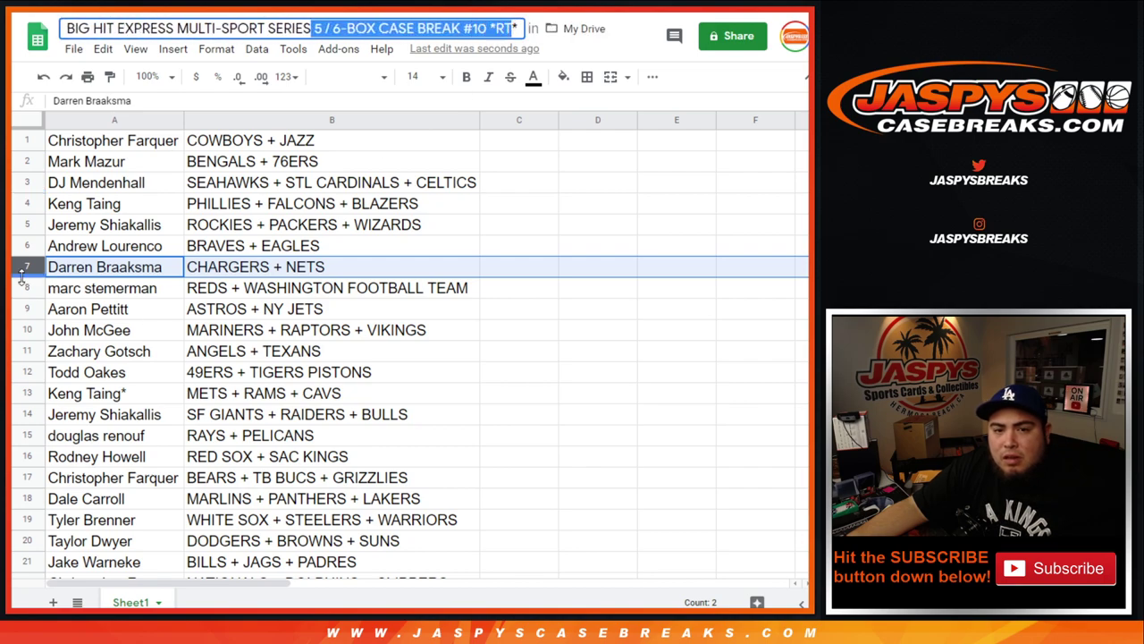
left_click(24, 287)
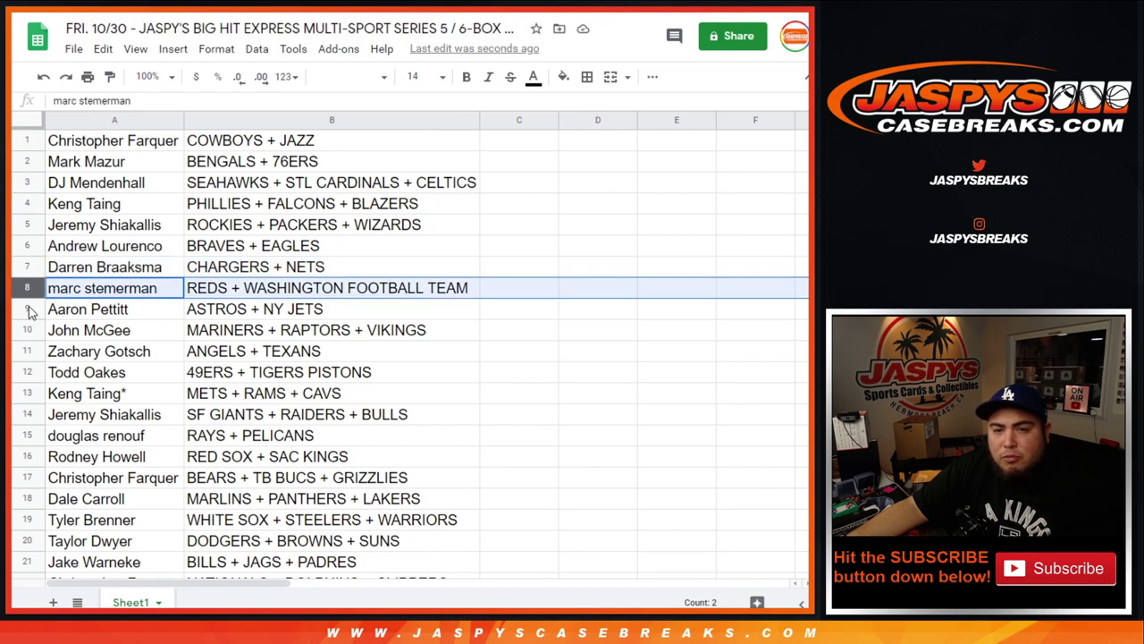
left_click(28, 309)
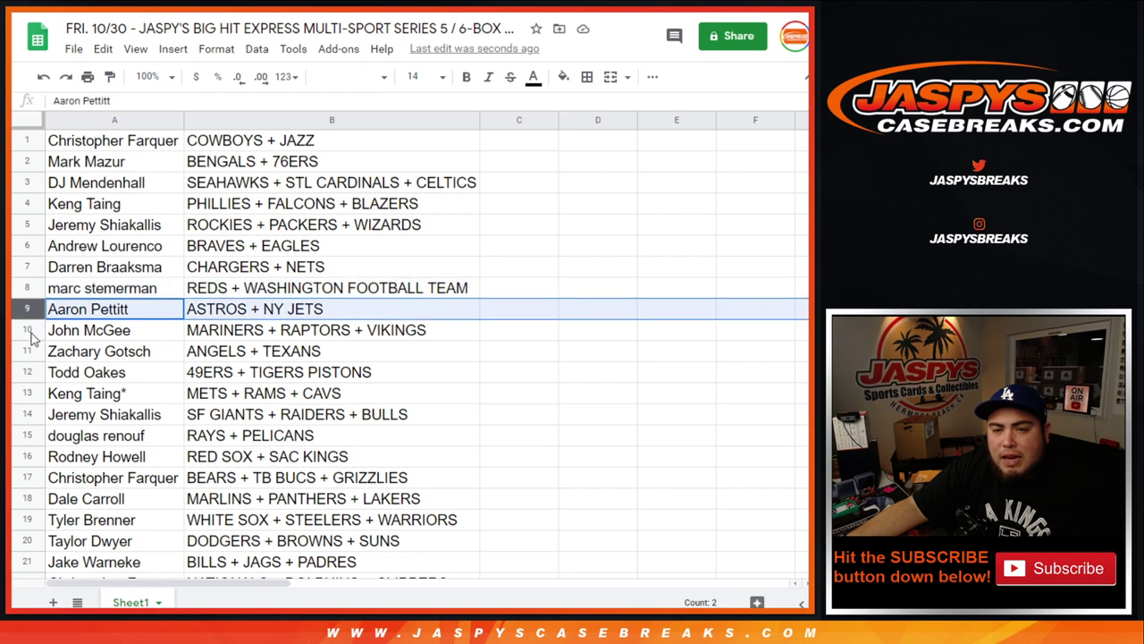
left_click(29, 332)
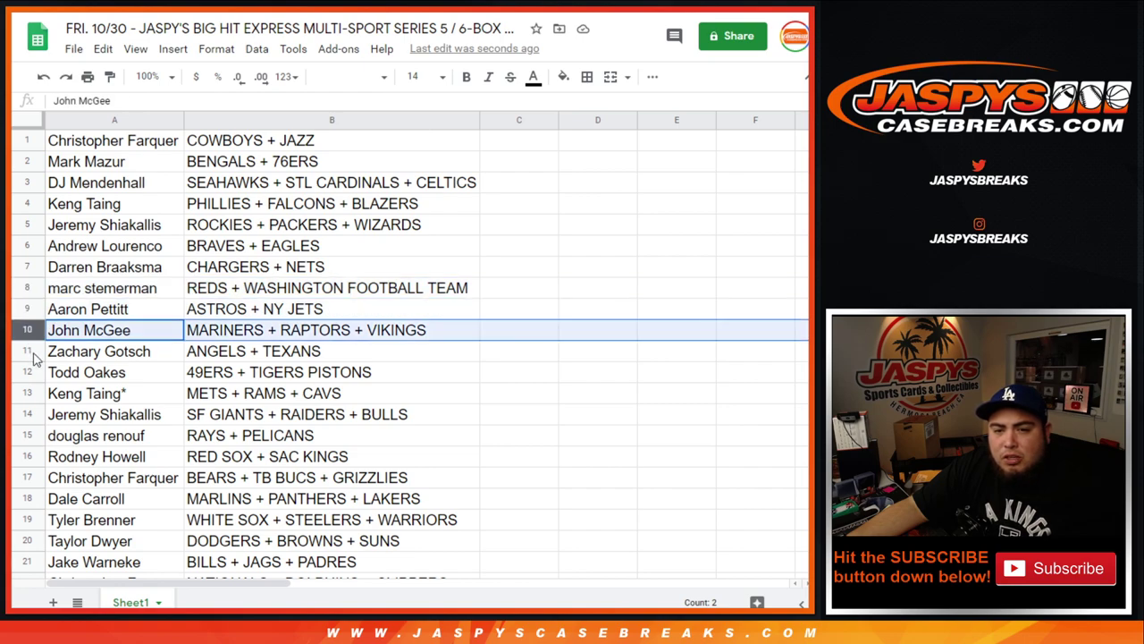
left_click(28, 352)
left_click(30, 373)
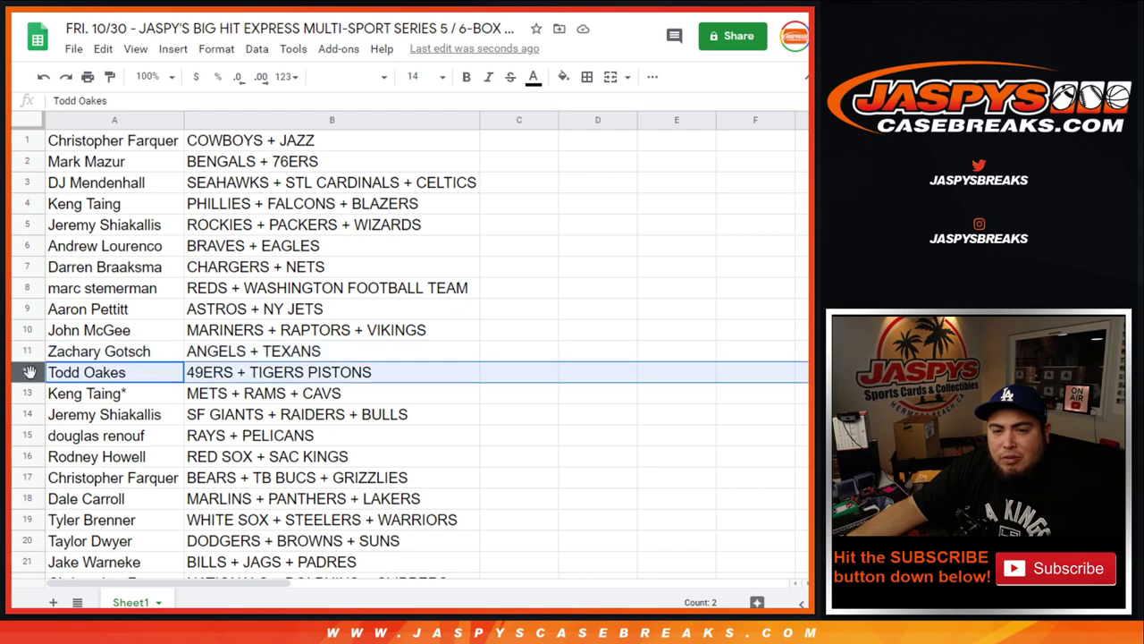
left_click(30, 395)
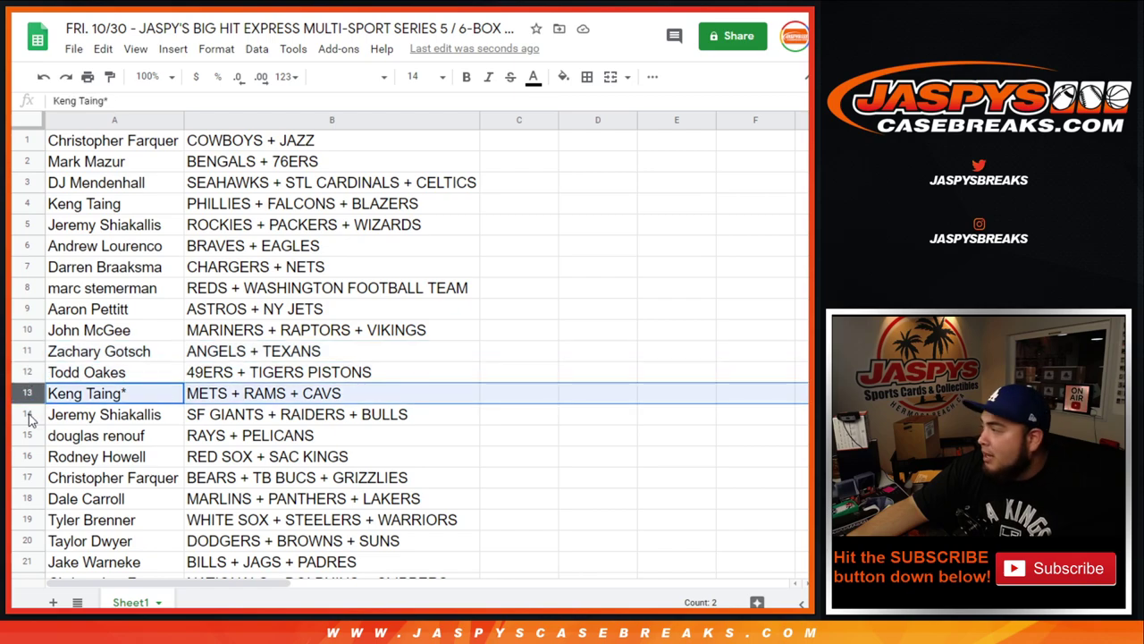
left_click(28, 414)
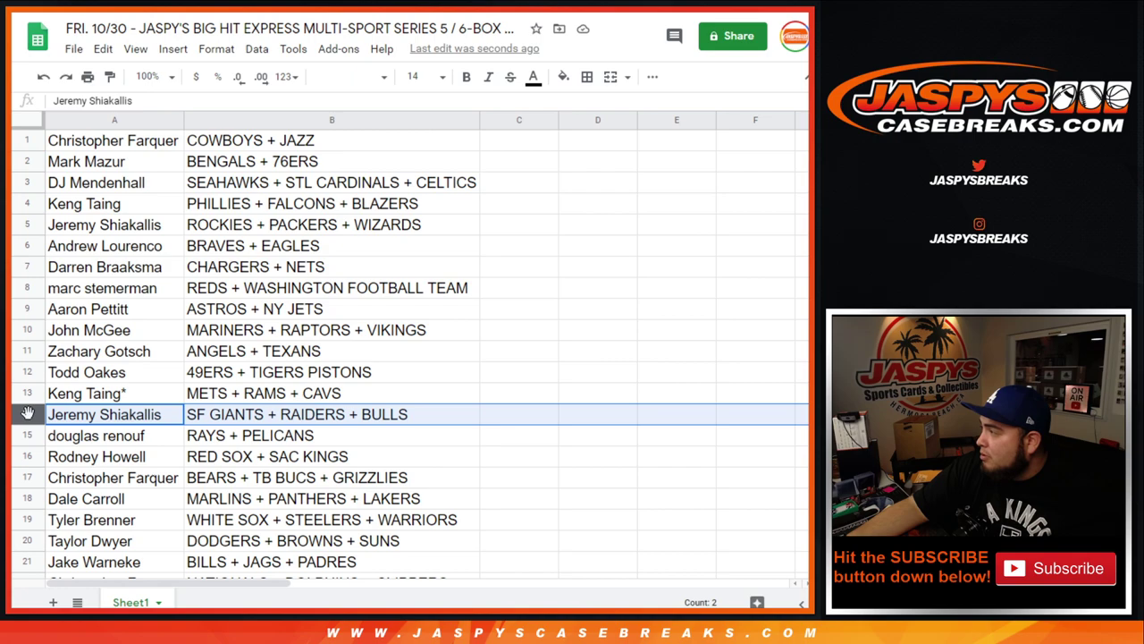
left_click(28, 436)
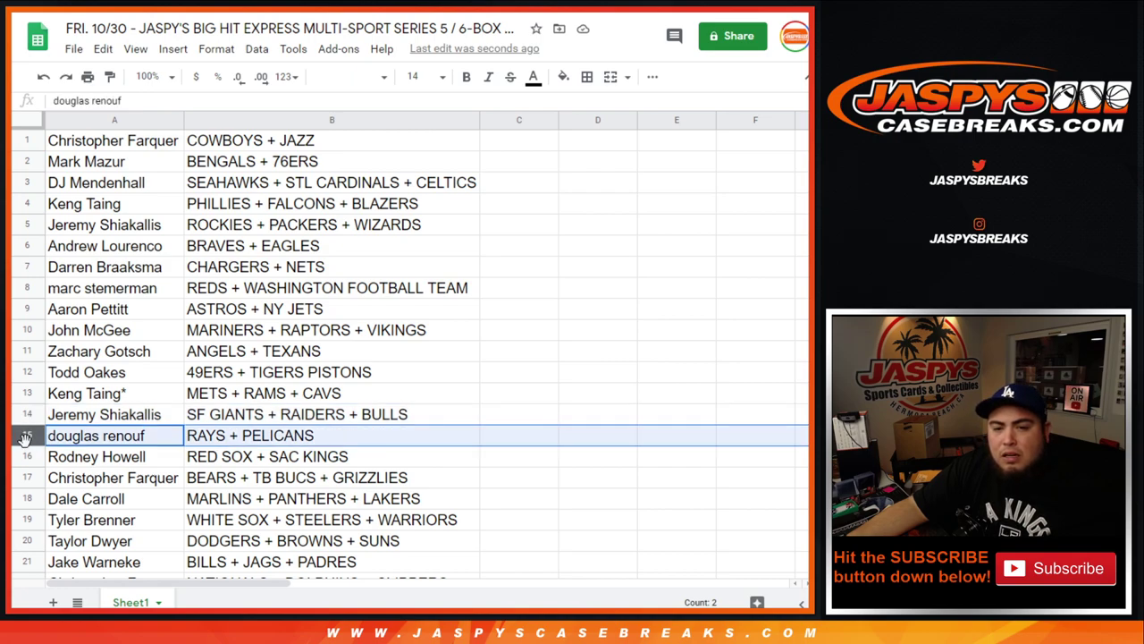
left_click(26, 448)
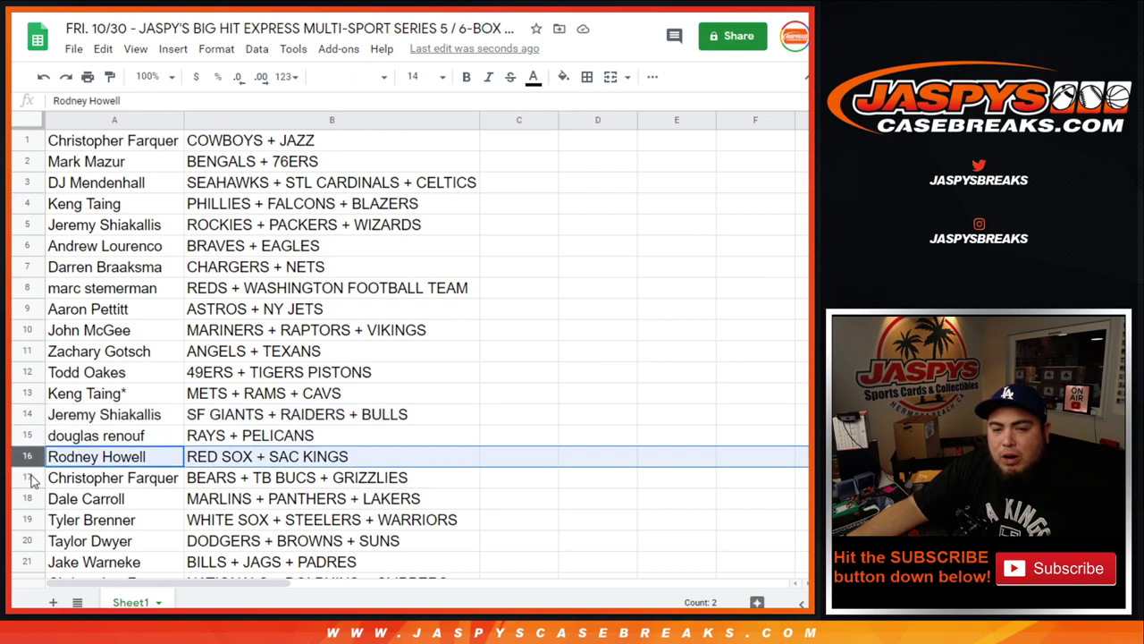
left_click(27, 477)
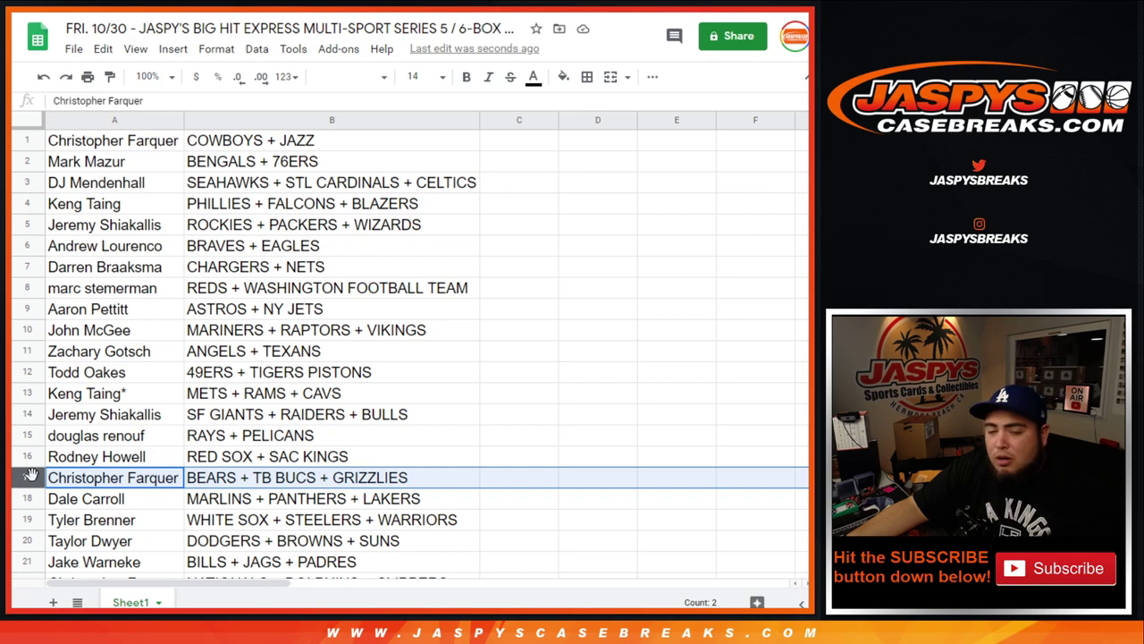
left_click(34, 500)
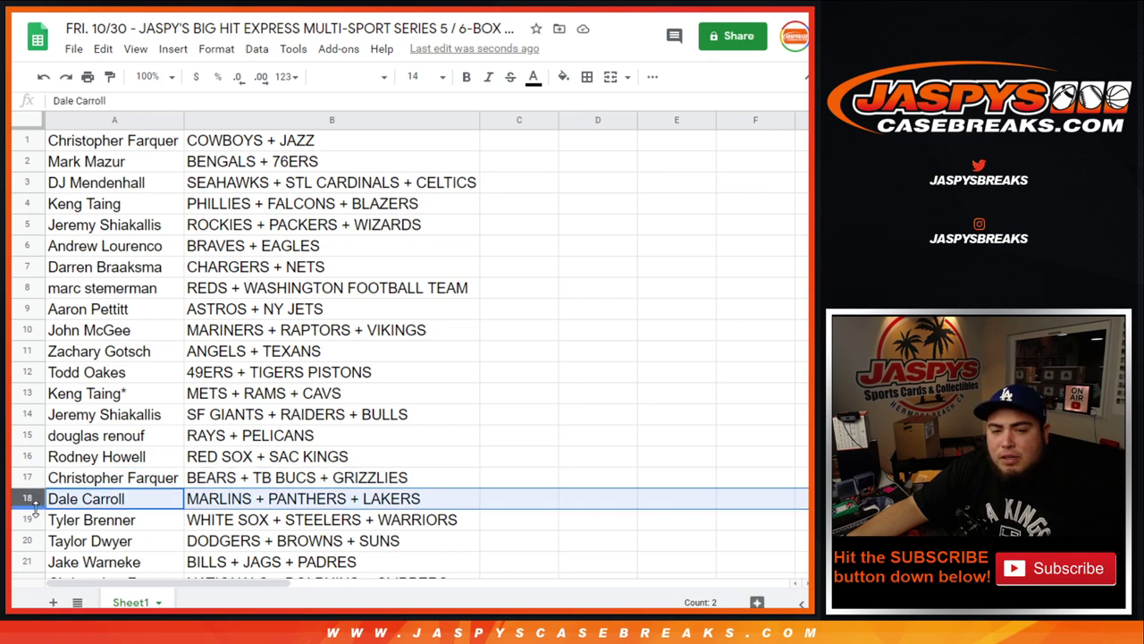
left_click(39, 525)
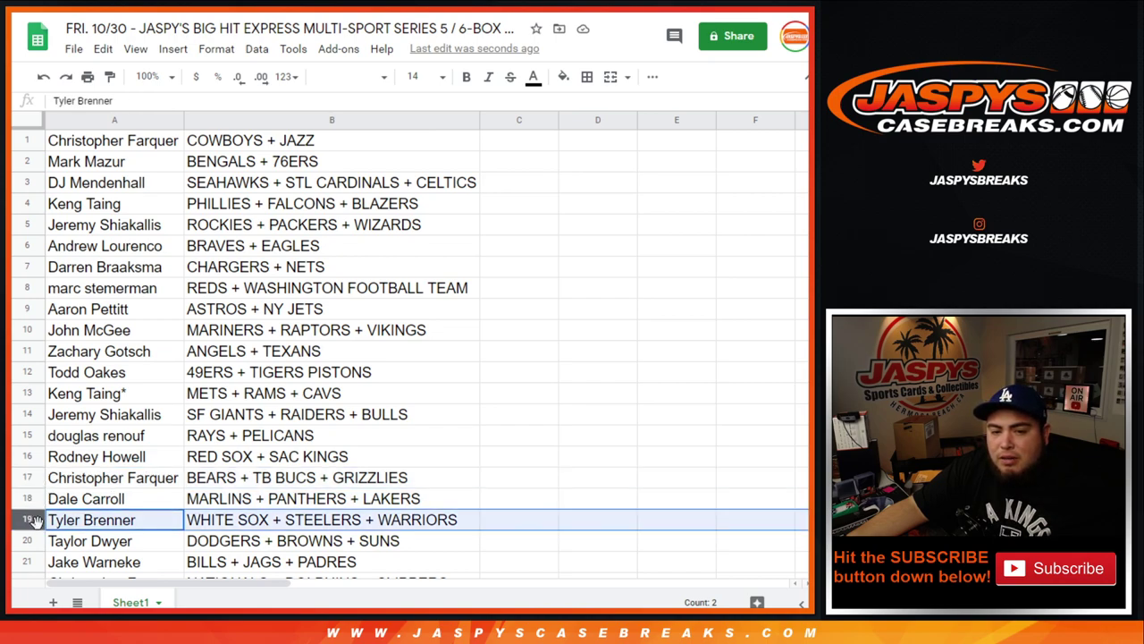
left_click(36, 540)
scroll(193, 487, "down", 3)
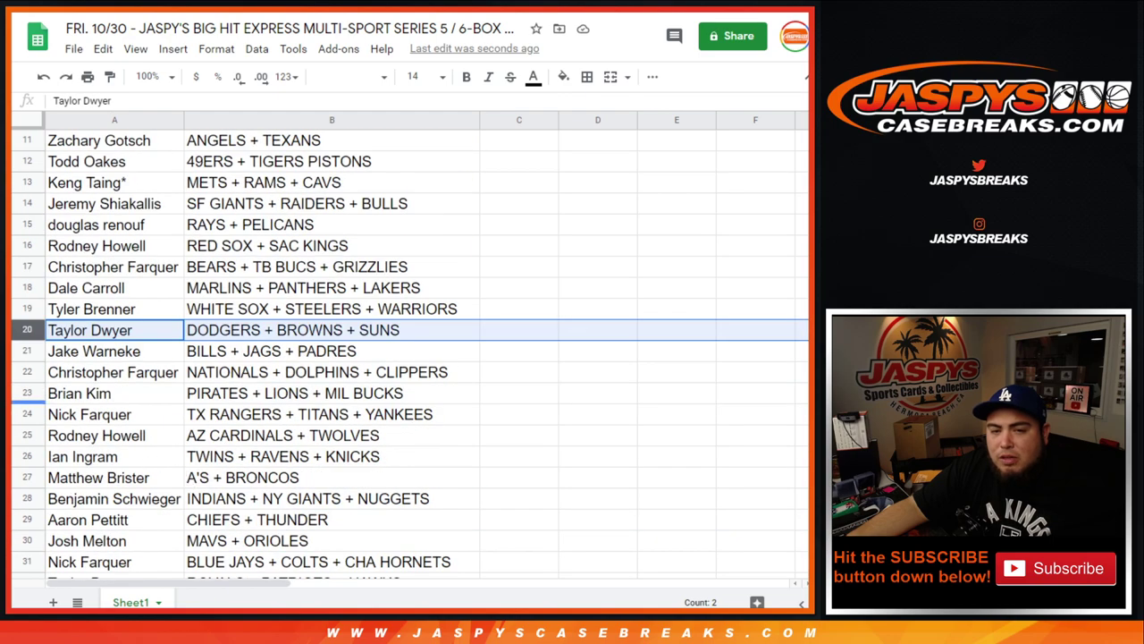
left_click(30, 351)
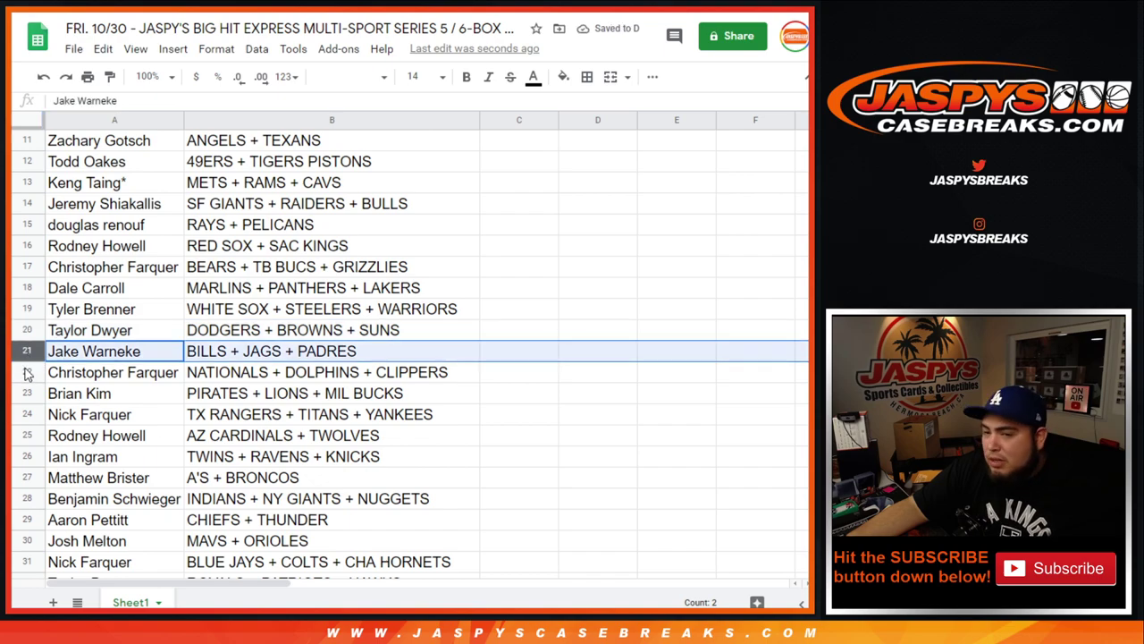
left_click(27, 373)
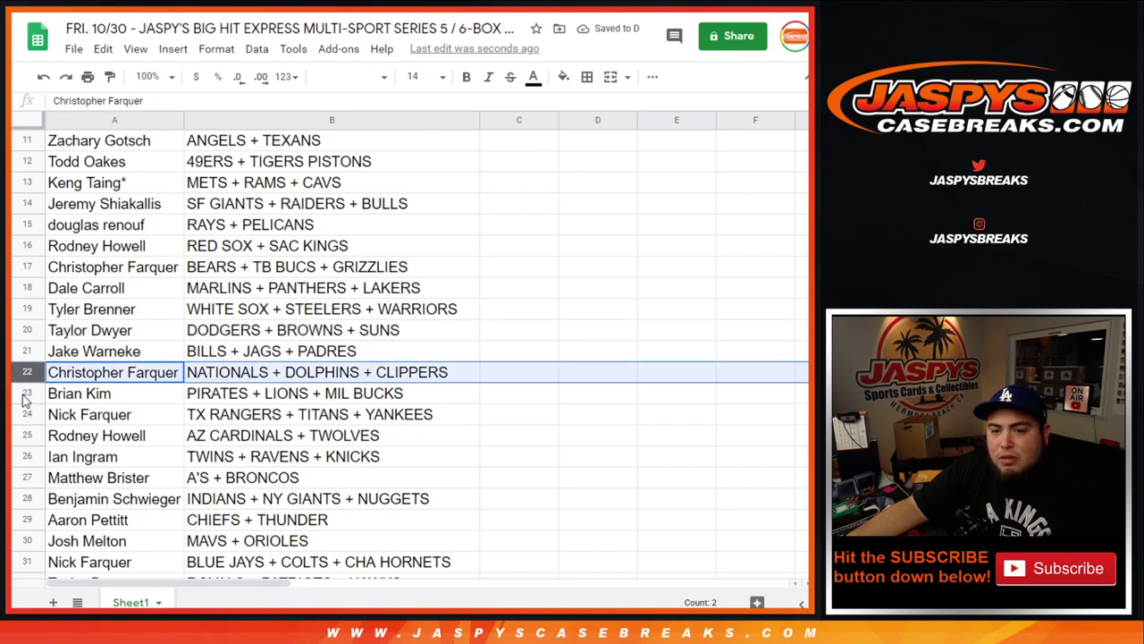
left_click(25, 394)
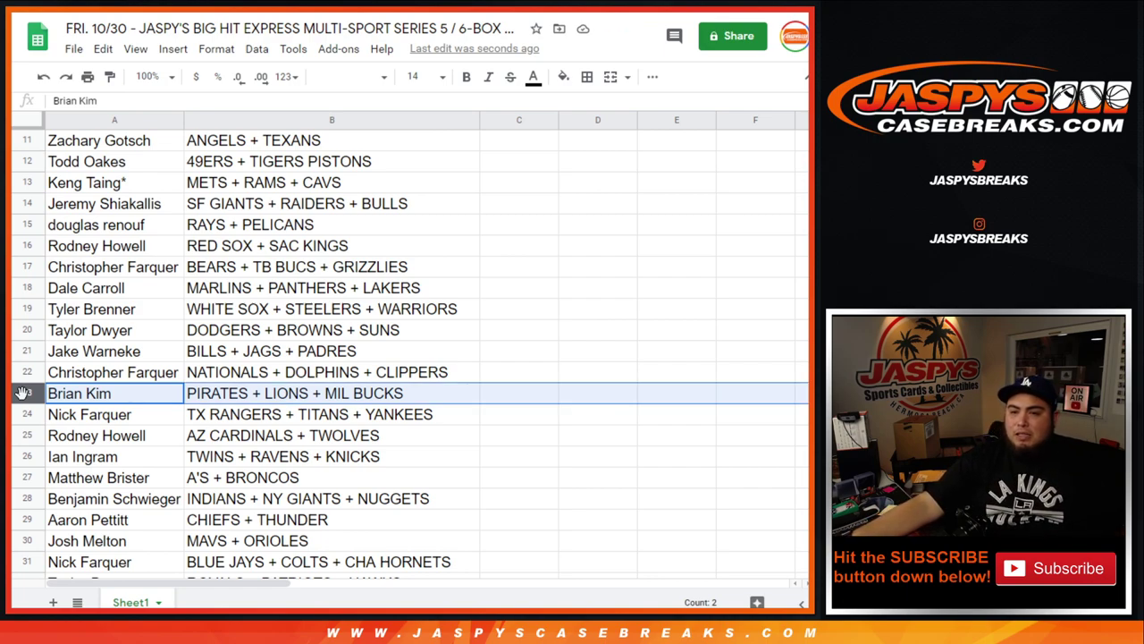
left_click(22, 414)
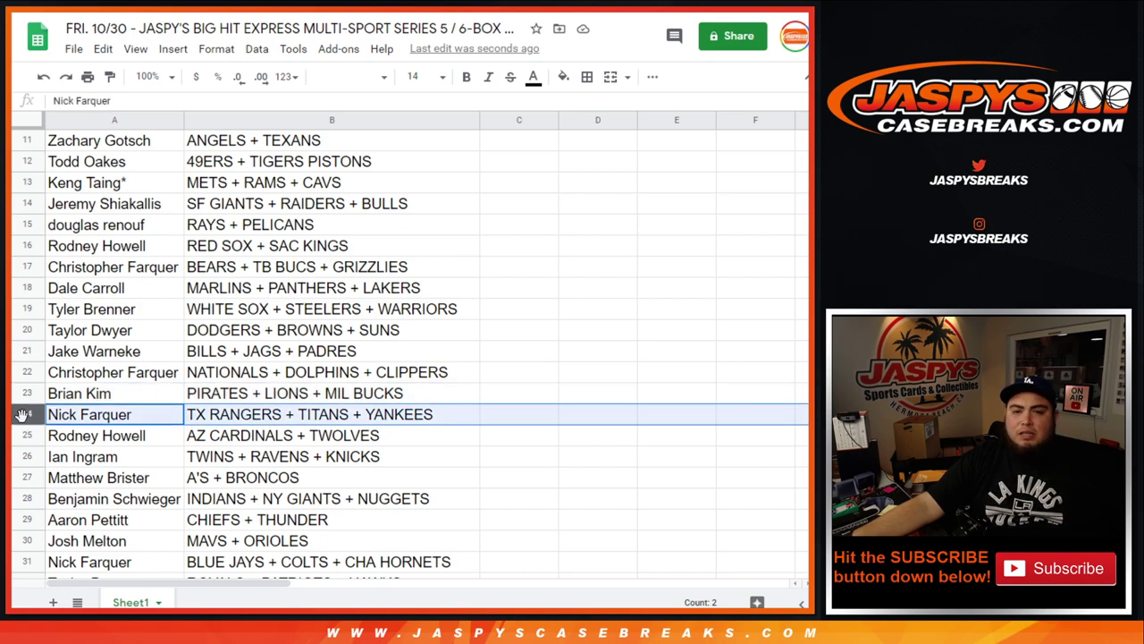
left_click(26, 436)
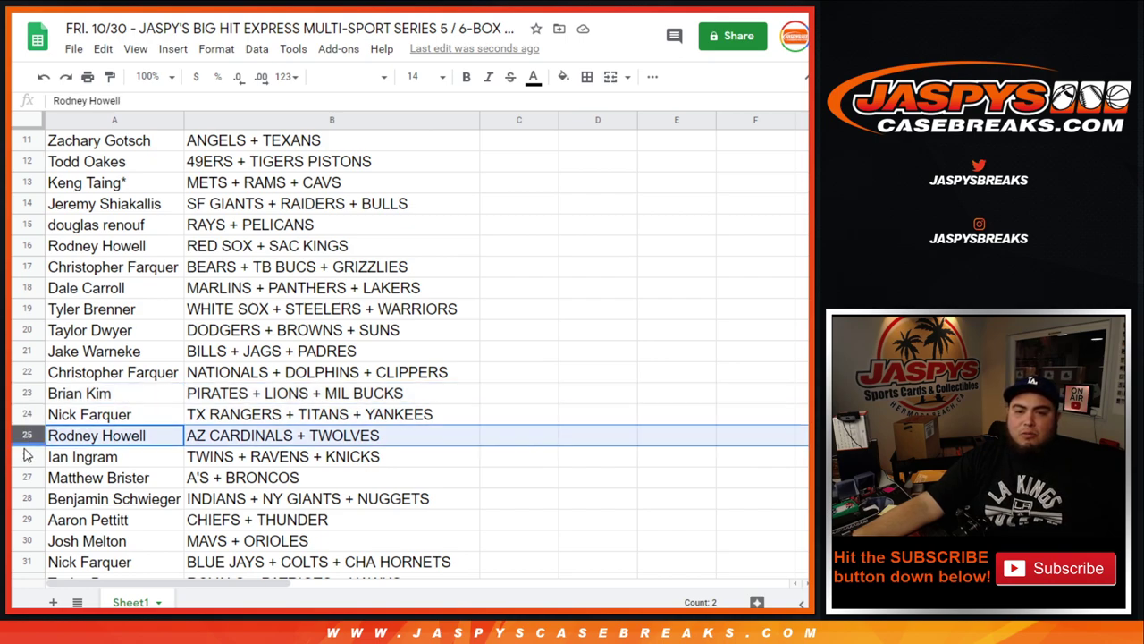
left_click(24, 457)
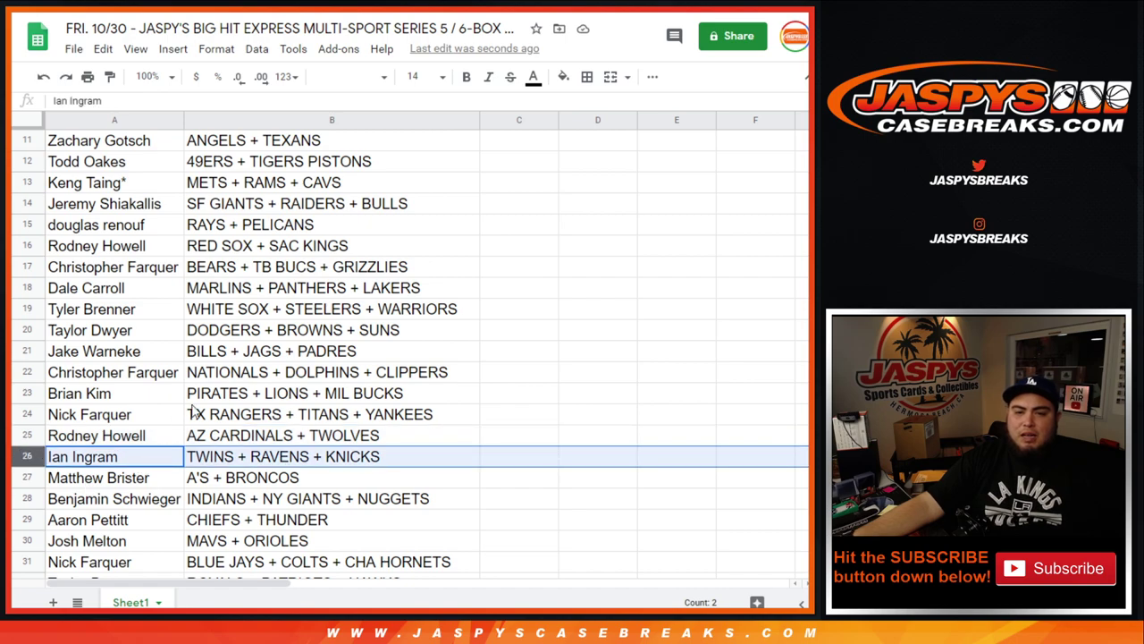
scroll(215, 396, "down", 2)
left_click(34, 330)
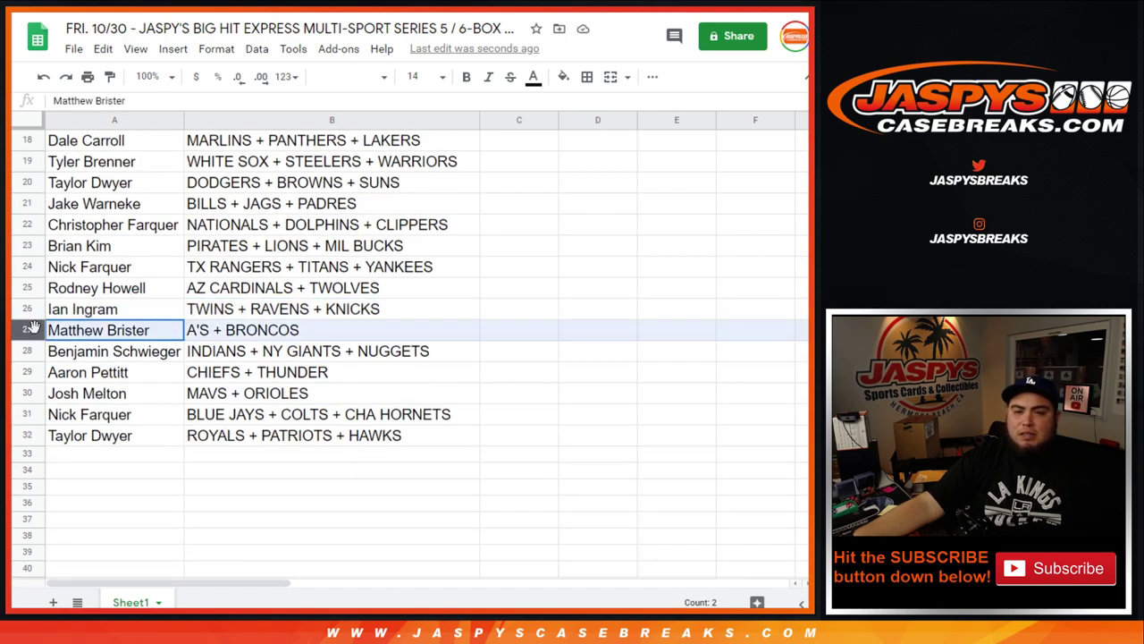
left_click(29, 350)
left_click(31, 374)
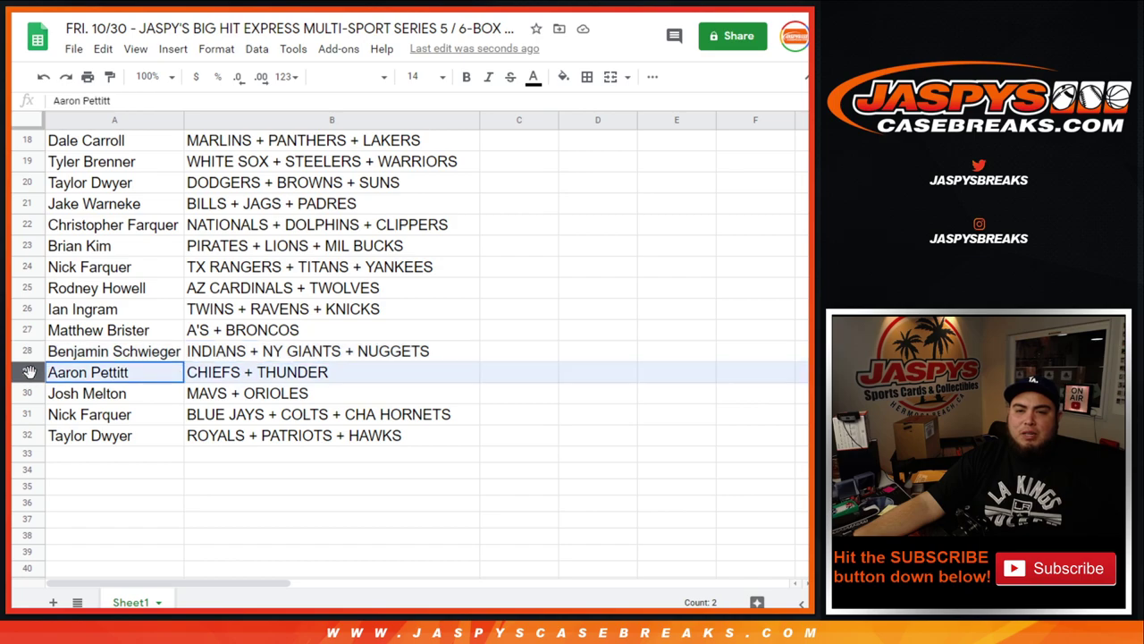
left_click(30, 395)
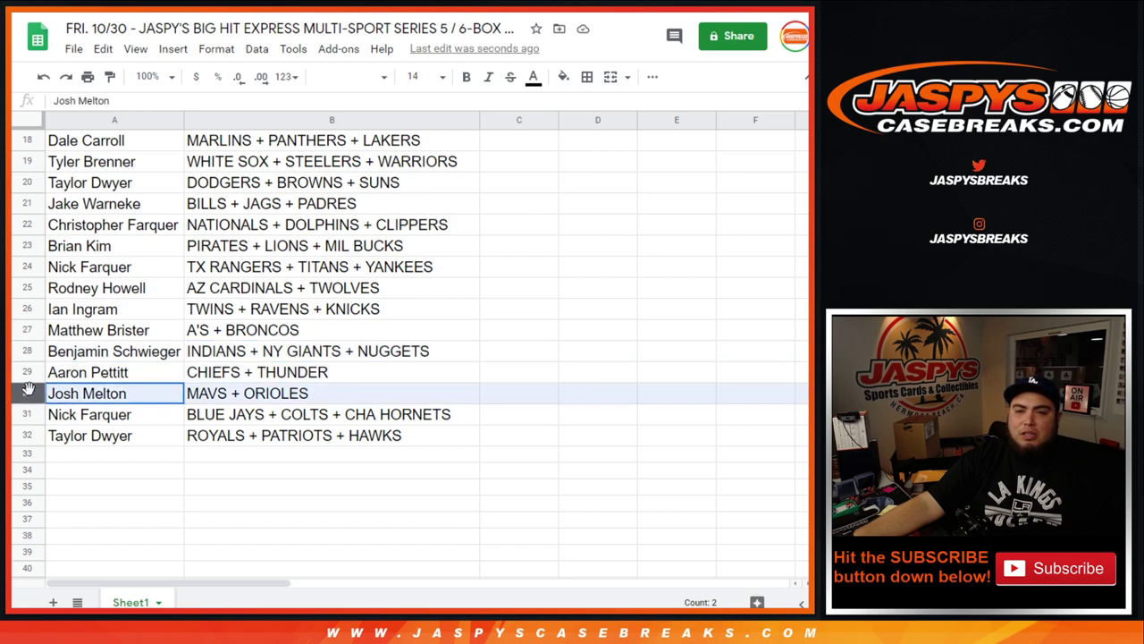
left_click(29, 414)
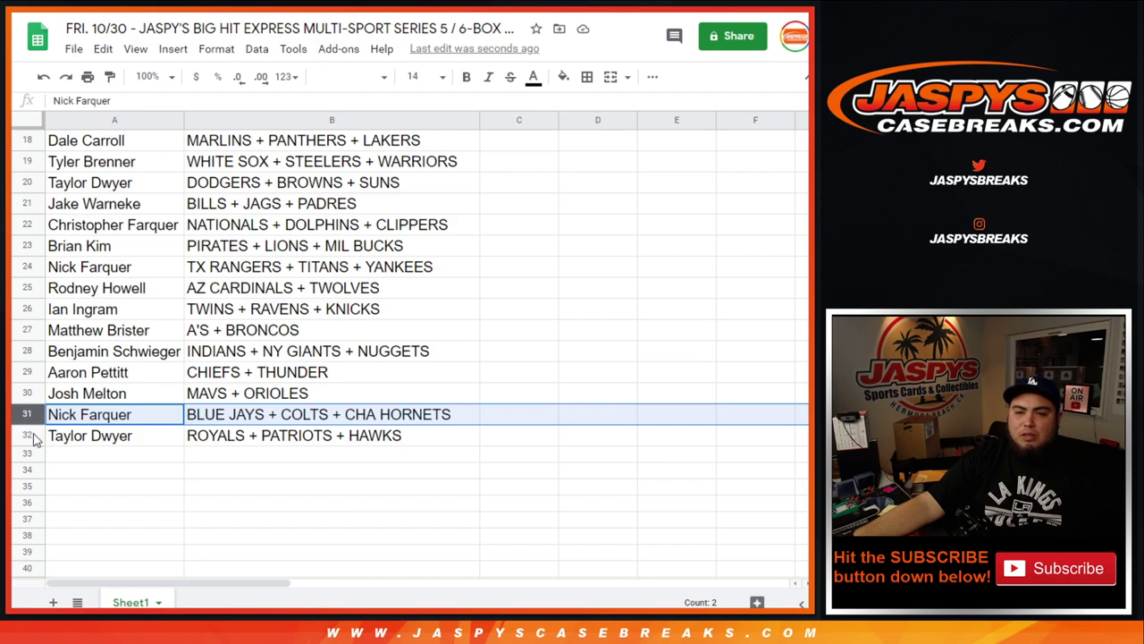
left_click(30, 435)
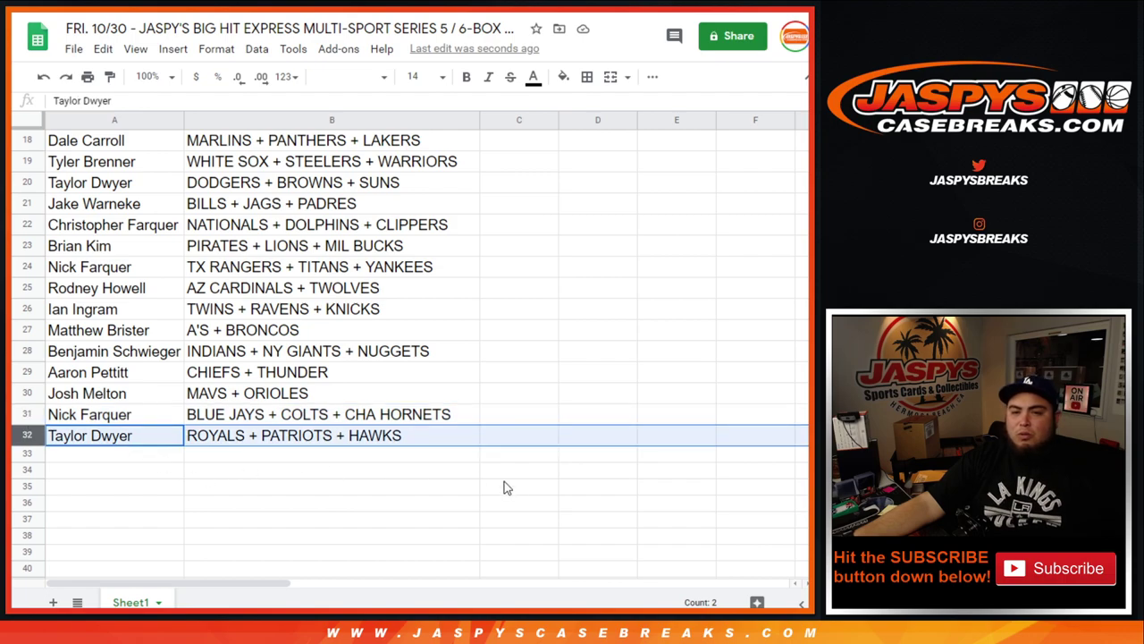
Step: Sort the sheet alphabetically from A to Z by the team combinations in column B
scroll(421, 475, "up", 5)
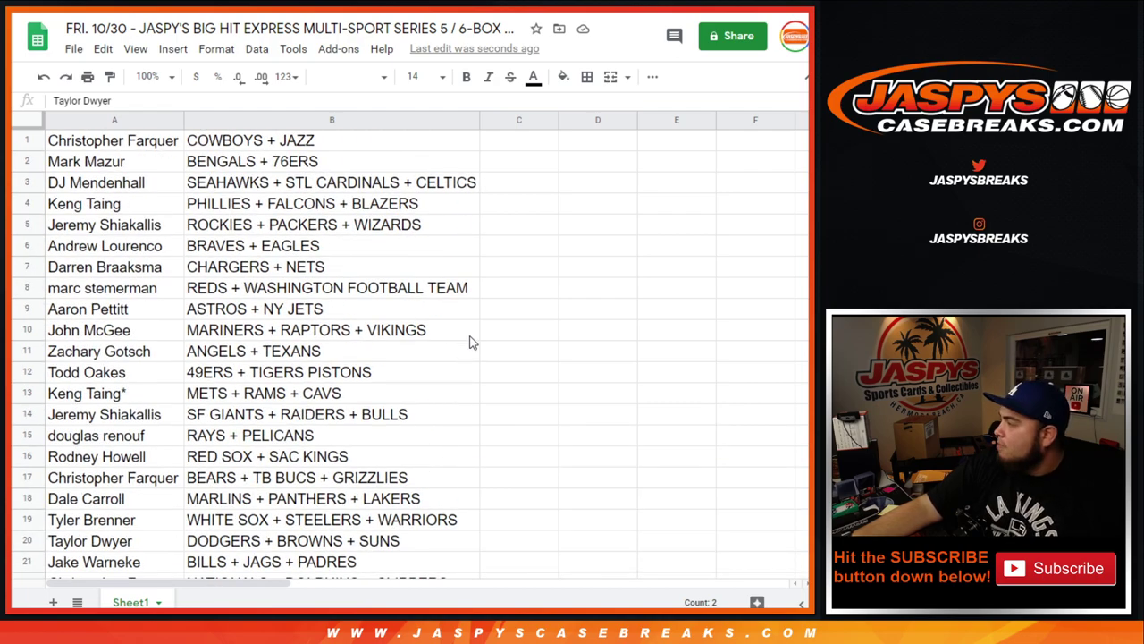
left_click(471, 122)
right_click(471, 123)
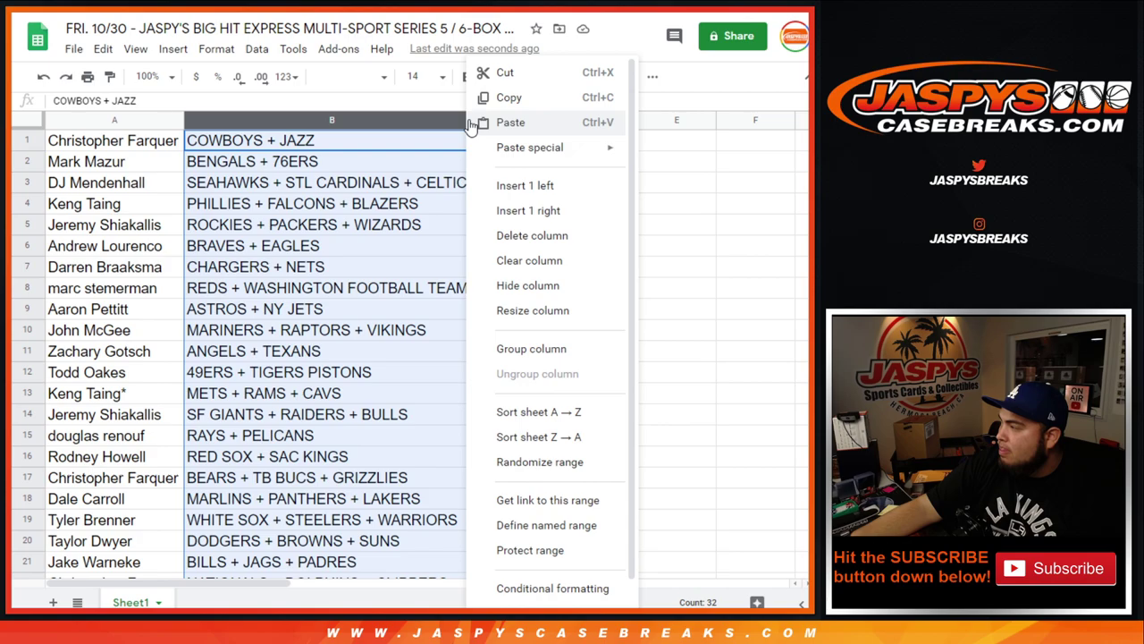
left_click(534, 413)
Step: Apply all borders to the list in A1:B32 and center its text horizontally
left_click_drag(125, 143, 362, 461)
left_click(586, 76)
left_click(592, 109)
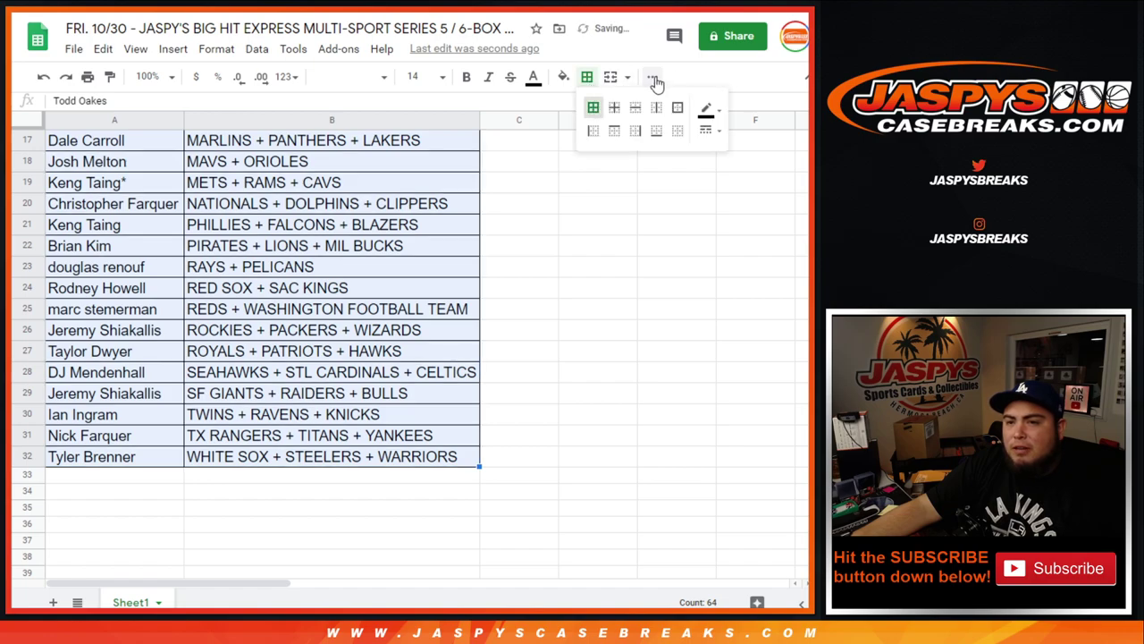
left_click(653, 76)
left_click(418, 105)
left_click(435, 130)
scroll(358, 224, "up", 5)
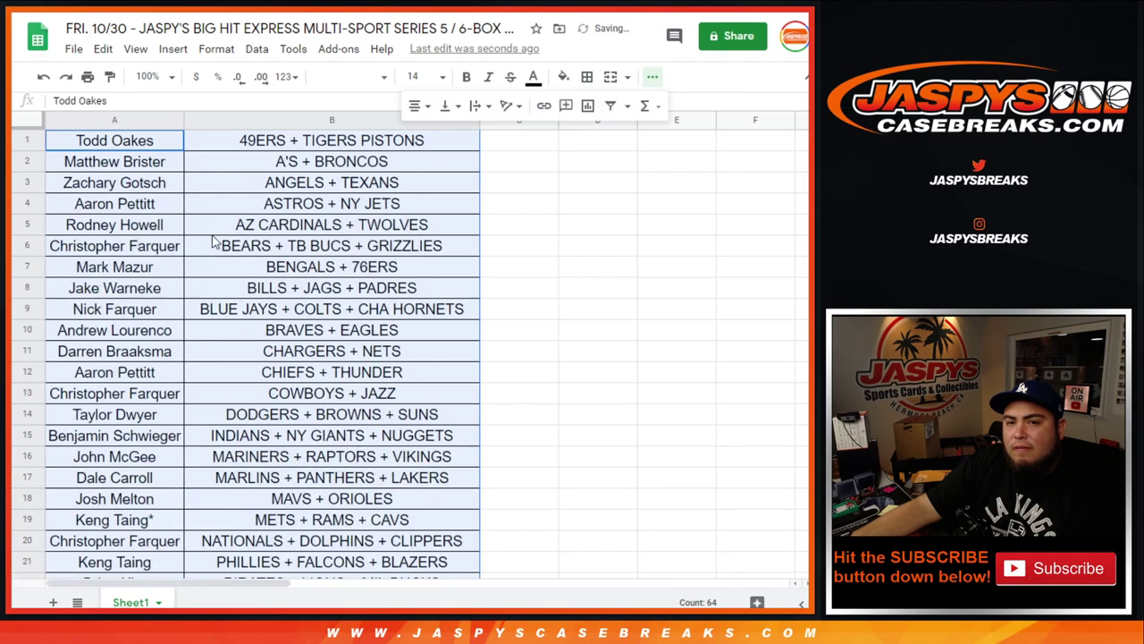
Step: Set up the sheet for printing in portrait orientation with the workbook title in the header, and check the whole page preview
left_click(87, 78)
left_click(736, 222)
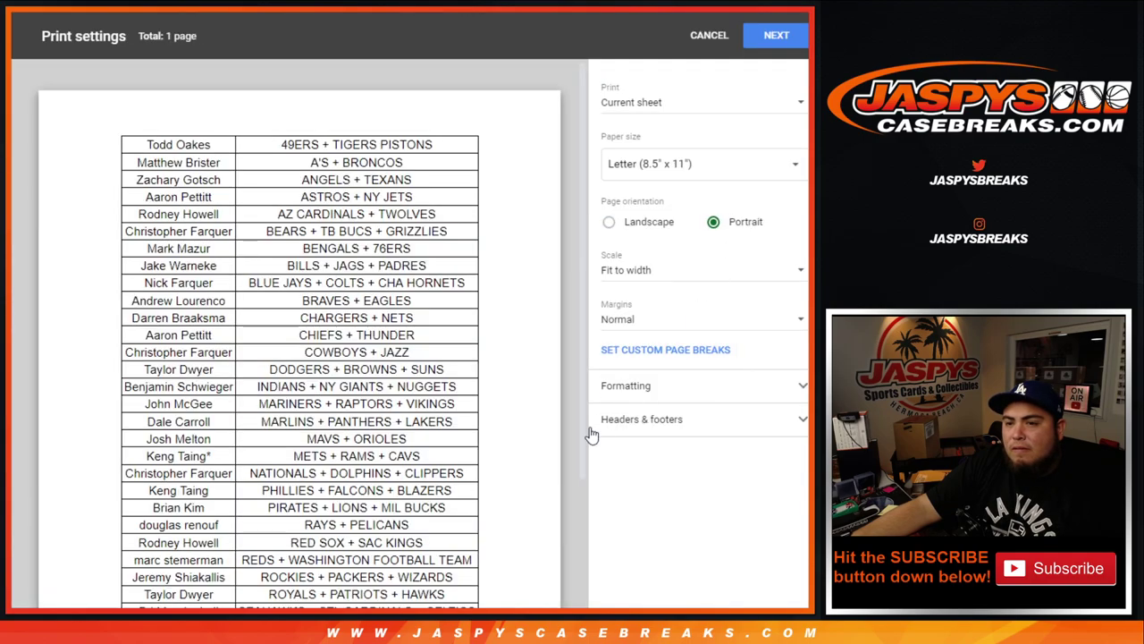
left_click(689, 420)
left_click(658, 490)
left_click(556, 584)
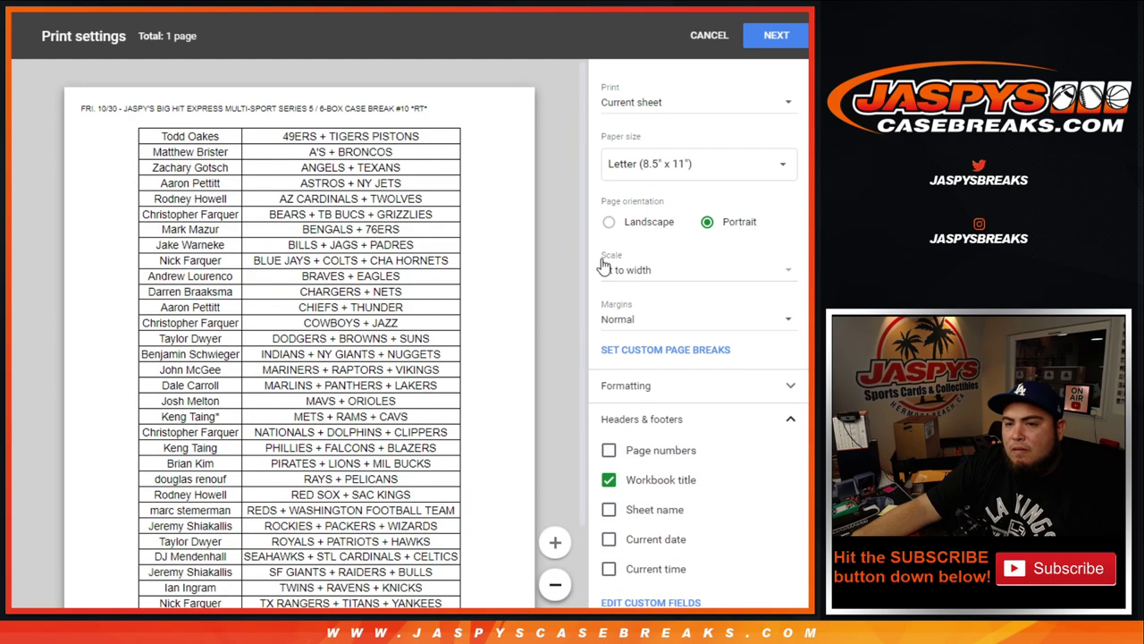
scroll(554, 268, "down", 2)
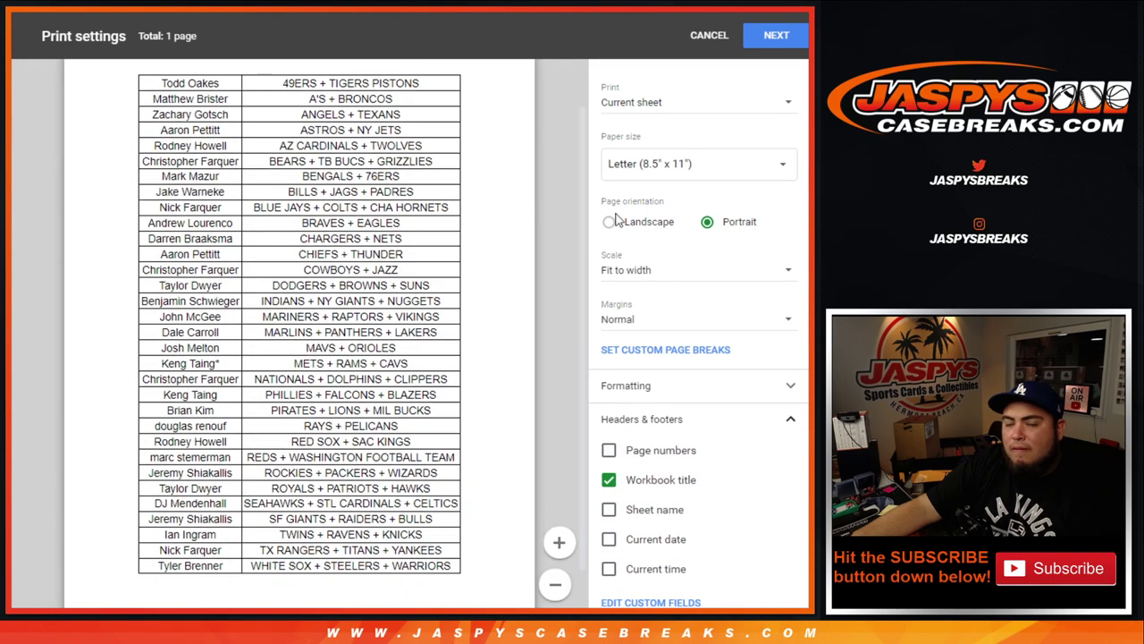
Step: Switch to the RANDOM.ORG List Randomizer page
key("ctrl+Tab")
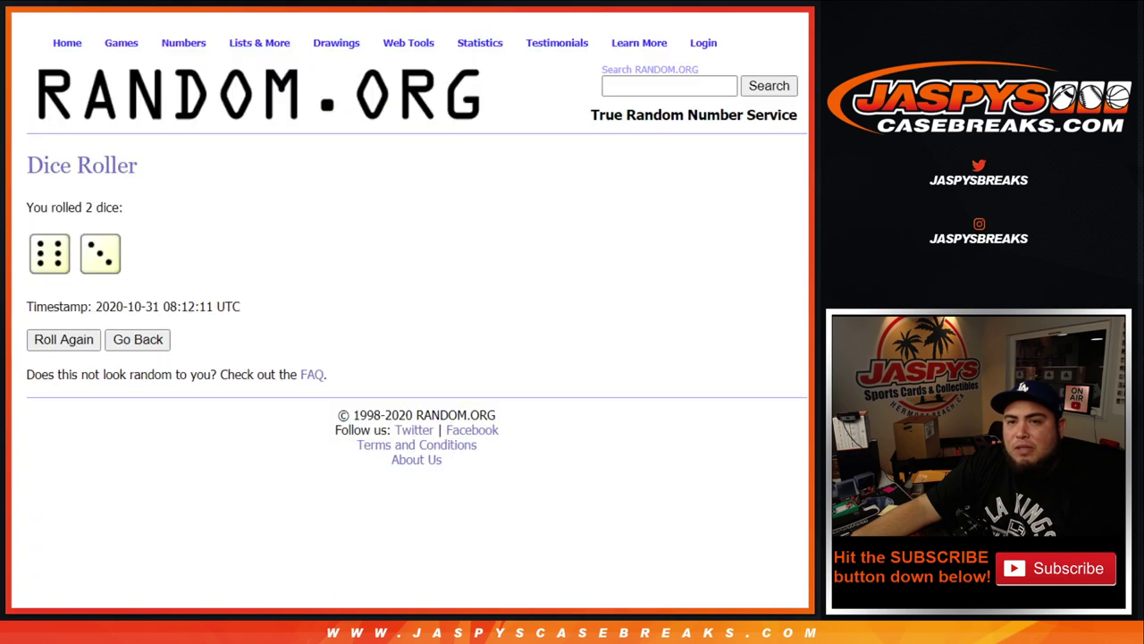
key("ctrl+Tab")
key("ctrl+Tab")
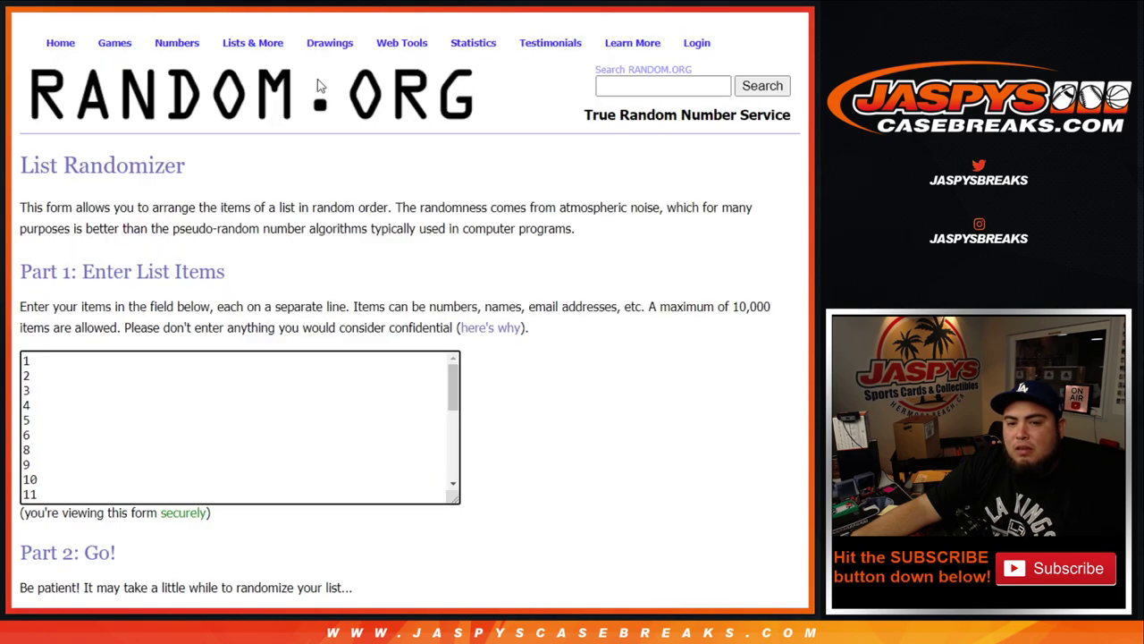
Step: Randomize the list of numbers, then repeat the randomization several more times to reach the final order
scroll(59, 409, "down", 3)
left_click(33, 500)
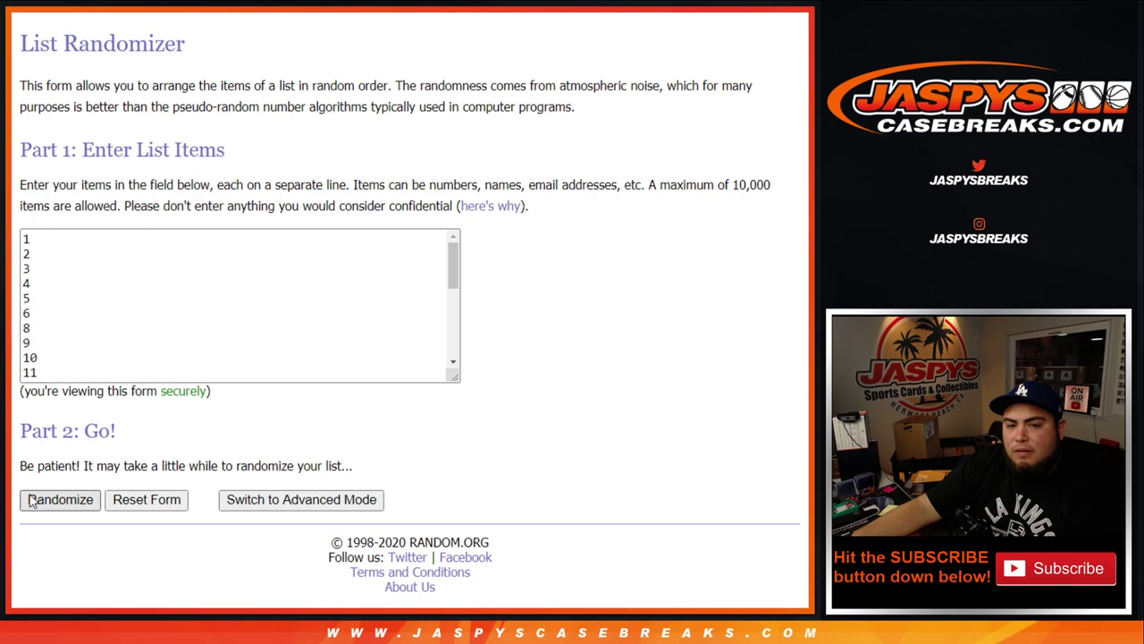
left_click(32, 500)
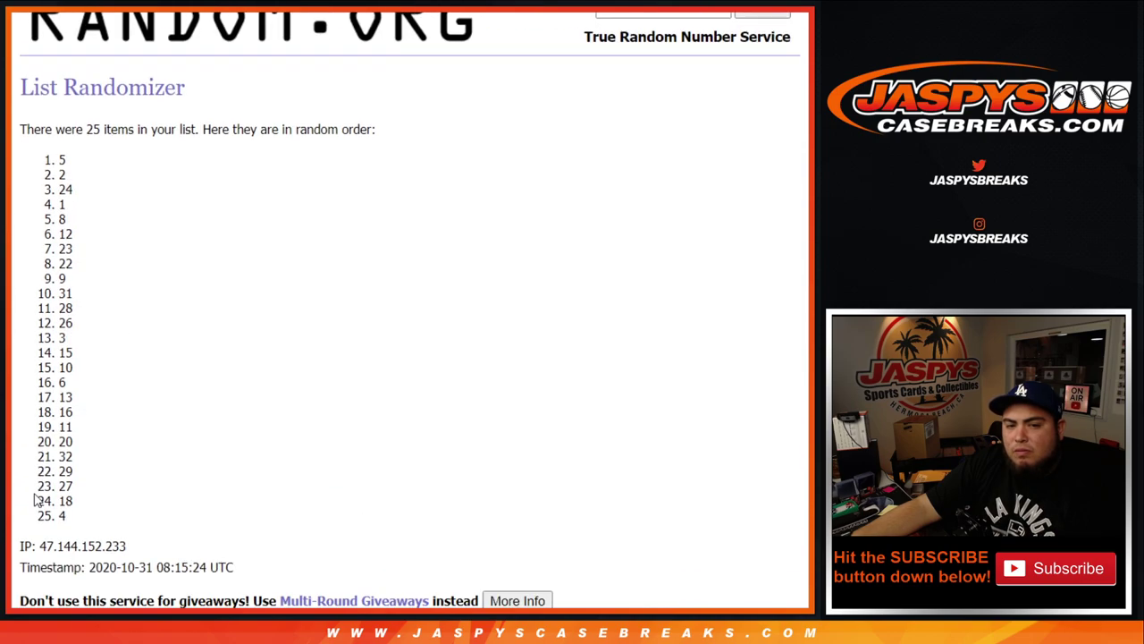
left_click(33, 501)
scroll(33, 500, "down", 3)
left_click(33, 501)
scroll(33, 501, "down", 3)
left_click(33, 501)
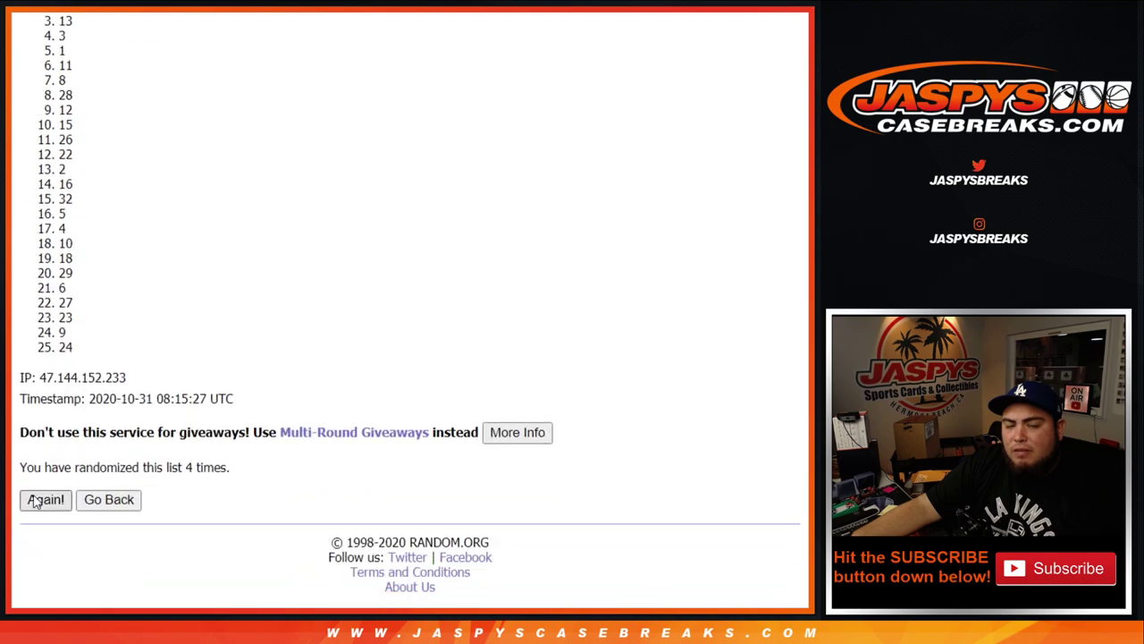
scroll(33, 501, "down", 3)
left_click(33, 501)
scroll(33, 500, "down", 3)
left_click(33, 500)
scroll(33, 501, "down", 3)
left_click(33, 500)
scroll(33, 500, "down", 3)
left_click(34, 501)
scroll(179, 474, "down", 3)
Step: Highlight the randomization count below the final results and the number ranked first in the list
left_click_drag(176, 474, 235, 469)
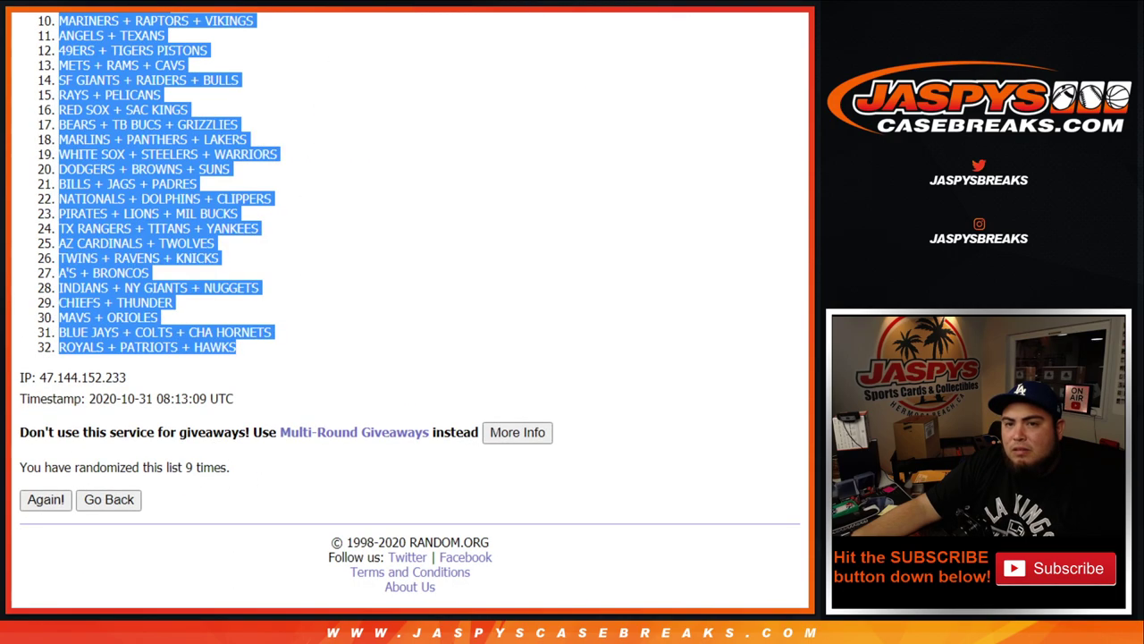
scroll(40, 238, "up", 3)
left_click_drag(40, 239, 97, 242)
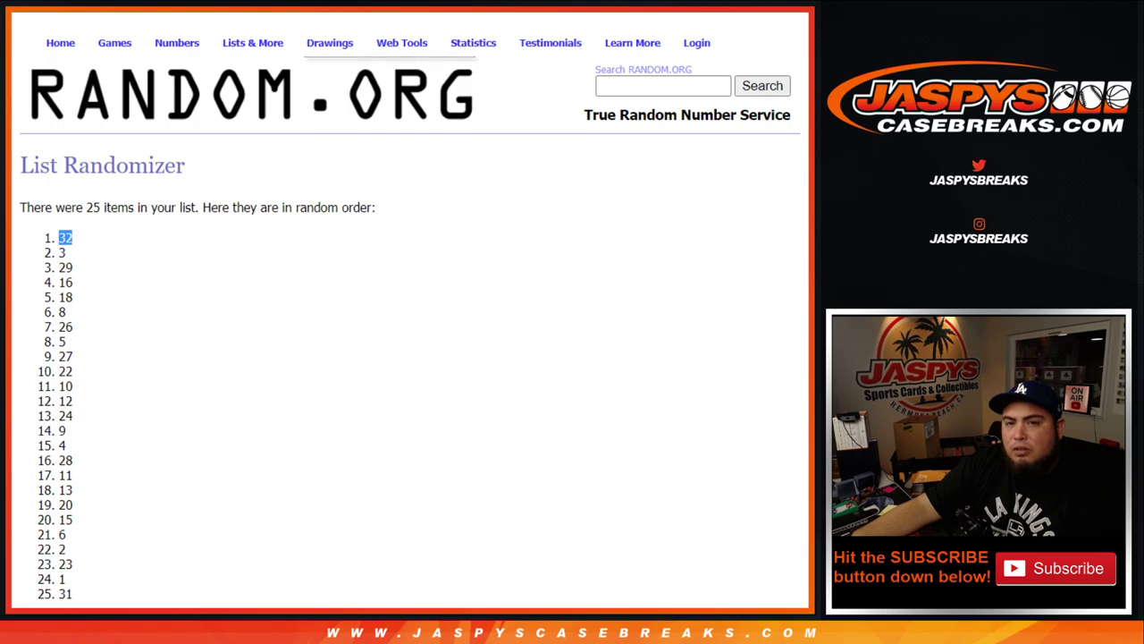
Step: Switch to the JASPY SHOW NOTES spreadsheet and clear the number 32 from cell D25 of the BHE Hitless List sheet
key("alt+Tab")
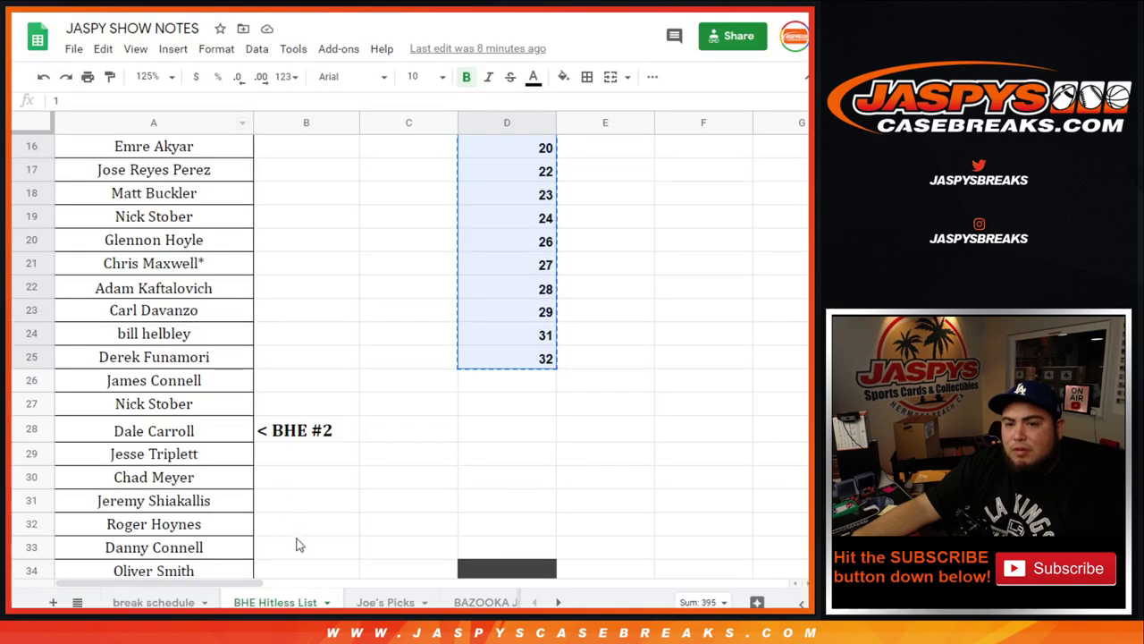
left_click(526, 362)
key("Delete")
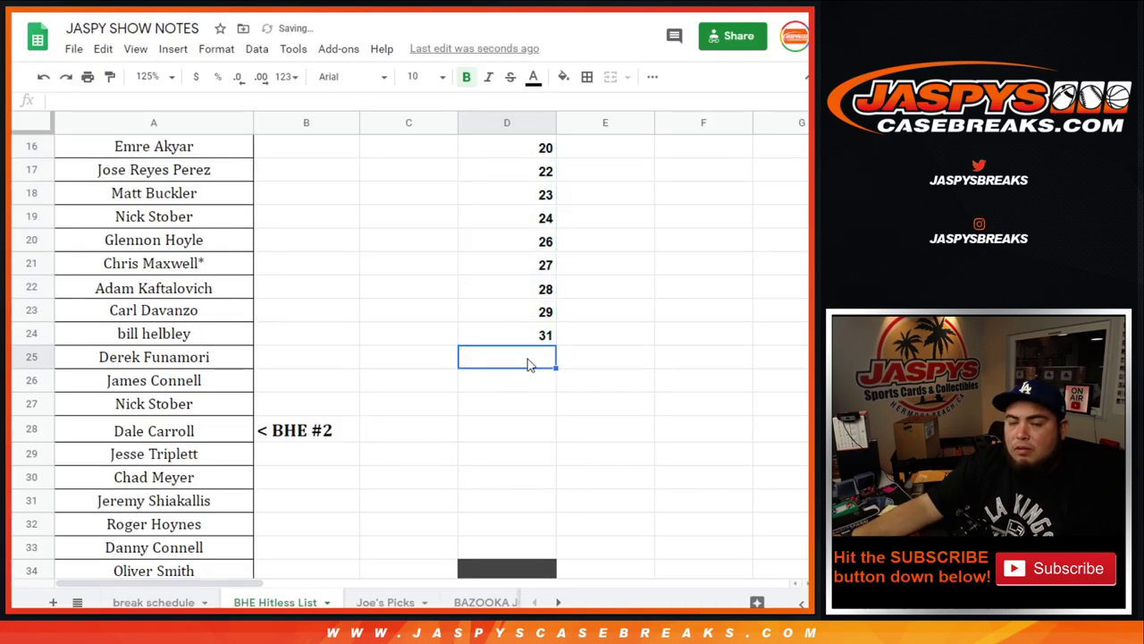
Step: Return to the case-break list's print settings and print one copy of all pages on the Samsung M2020 printer
key("alt+Tab")
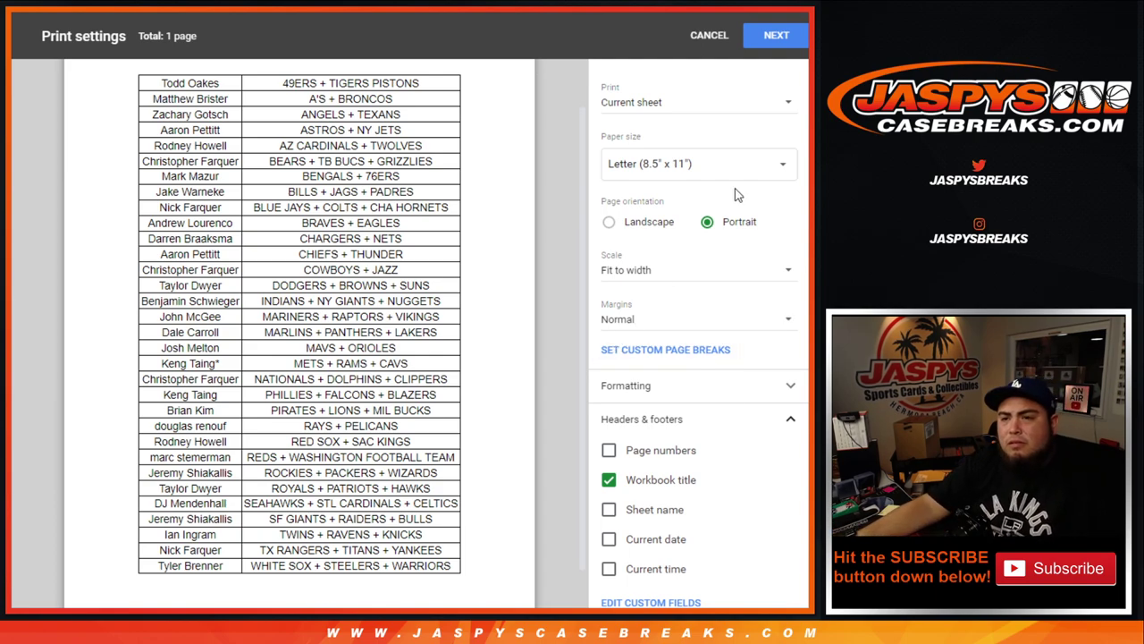
left_click(775, 35)
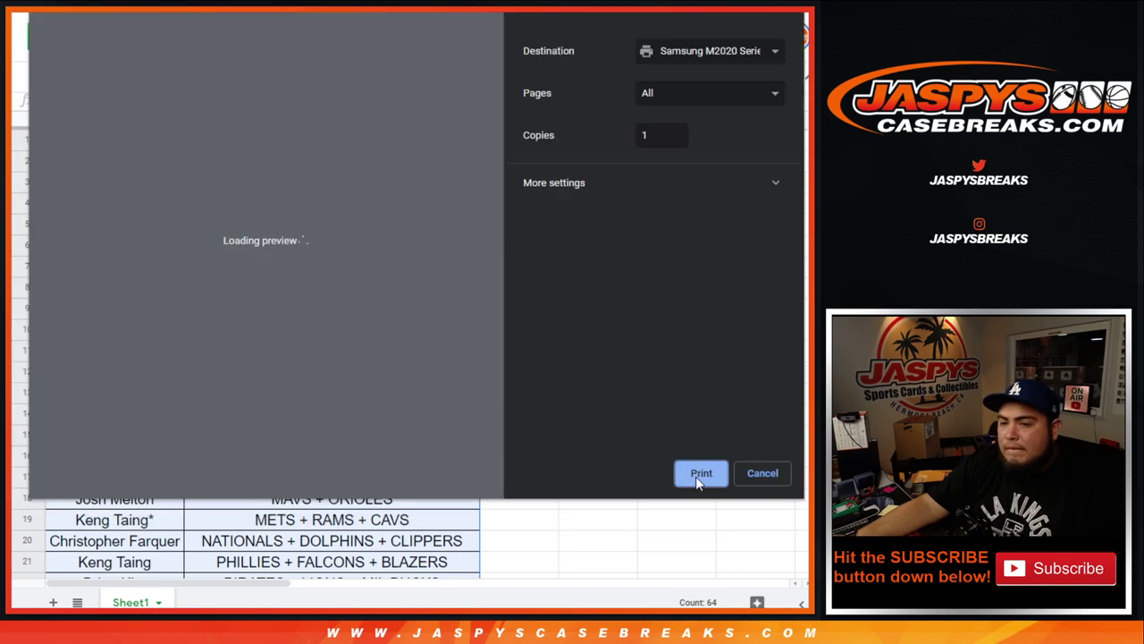
key("Return")
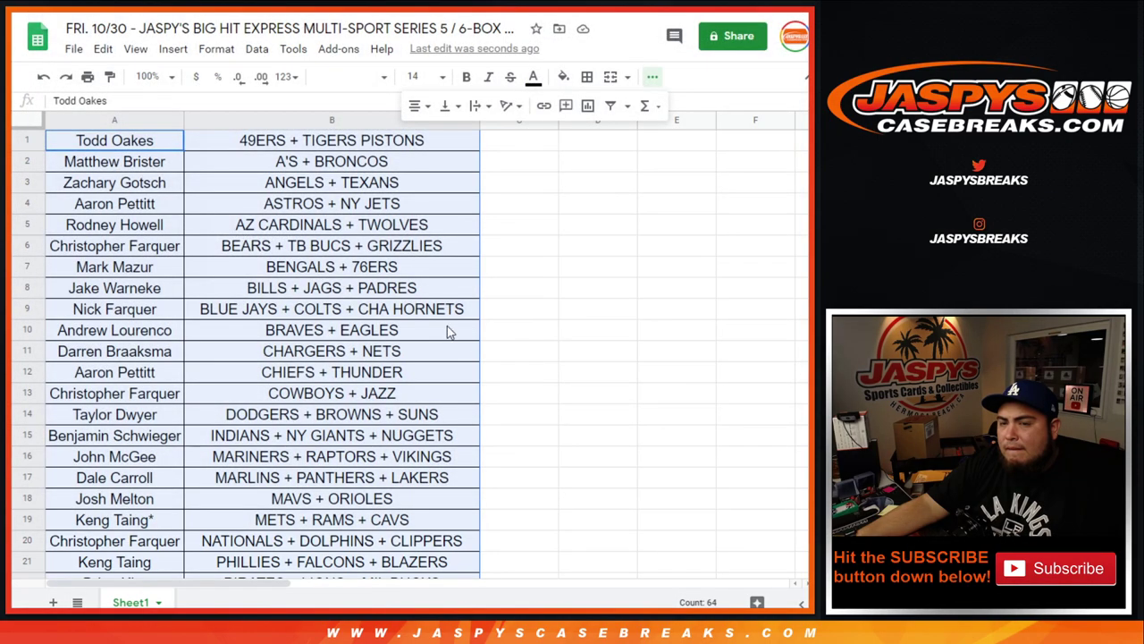